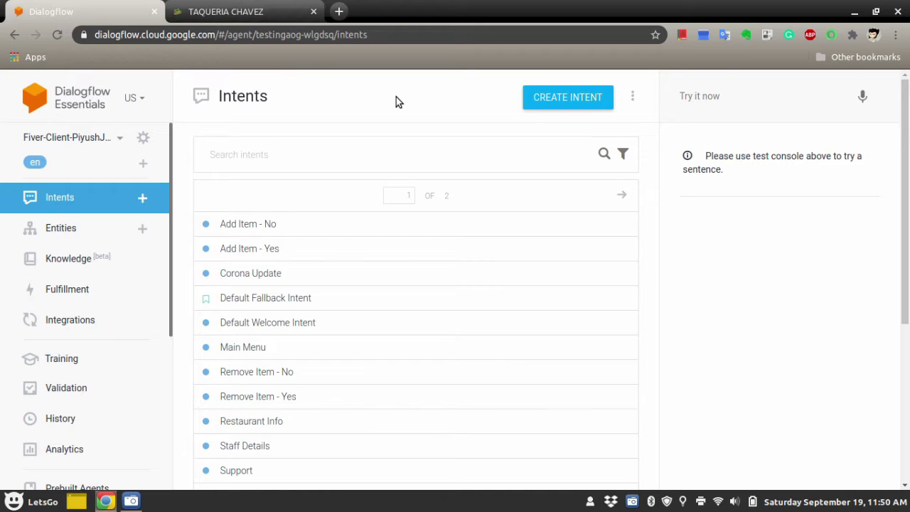
Step: Switch to the Taqueria Chavez website and look through the Mexican Food category of its menu
left_click(244, 11)
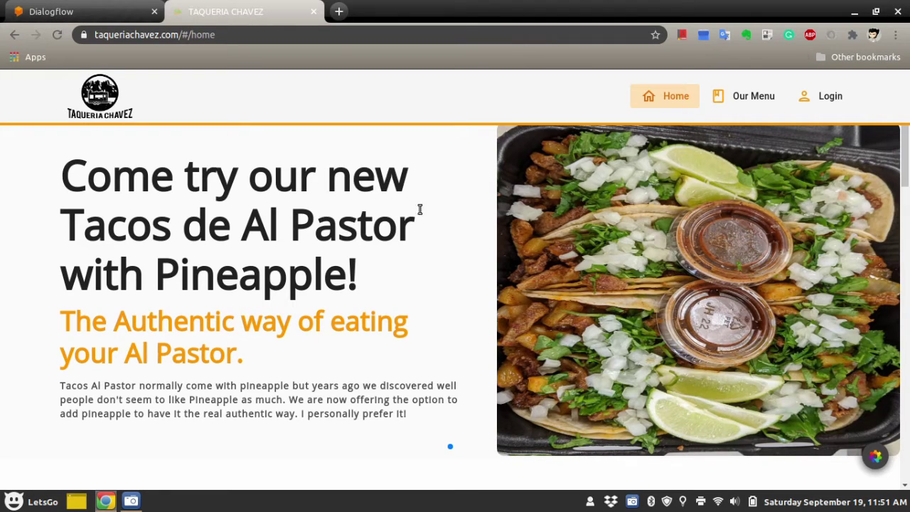
left_click(760, 97)
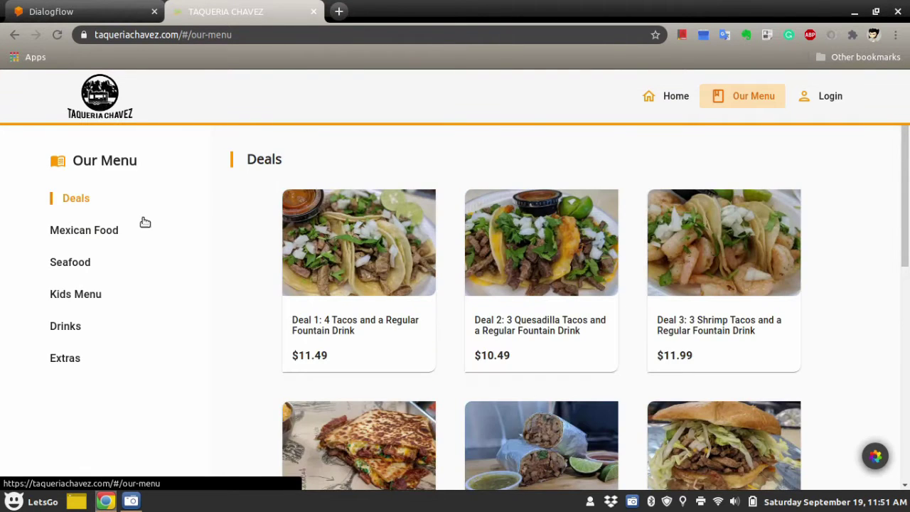
left_click(112, 228)
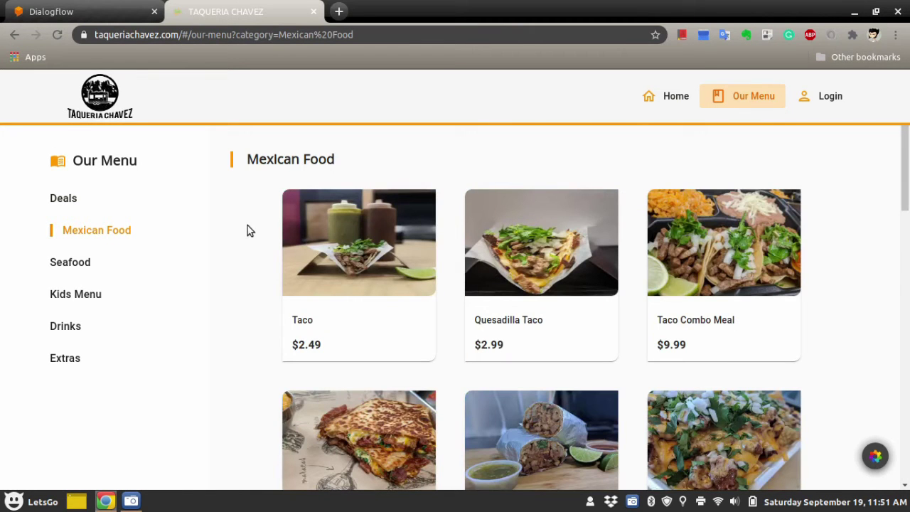
scroll(248, 231, "down", 10)
scroll(247, 231, "down", 3)
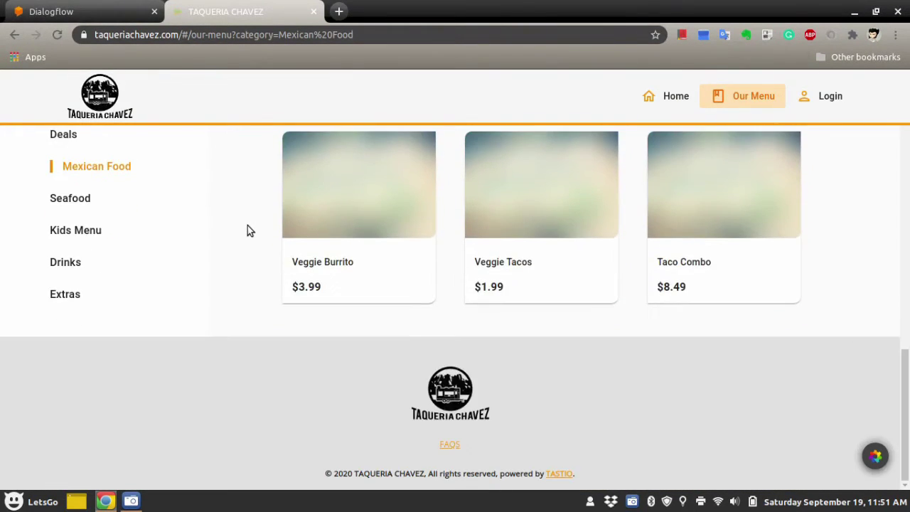
scroll(247, 231, "up", 12)
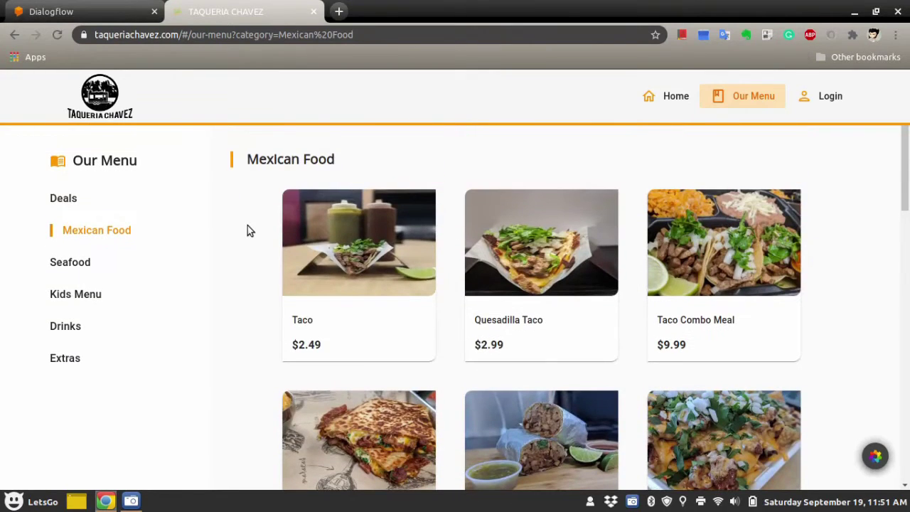
Step: Open the Taco item and review its meat, modifier, tortilla, chile, lime and add-on options
left_click(306, 326)
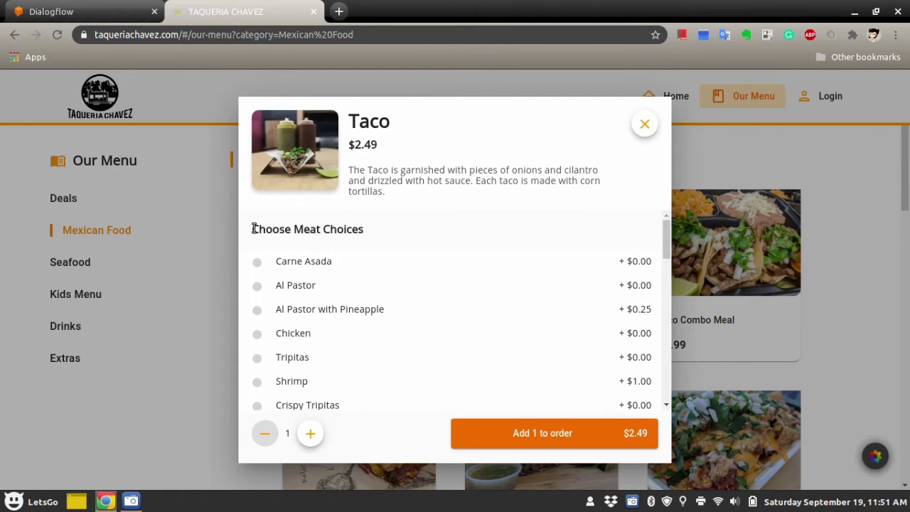
scroll(314, 334, "down", 12)
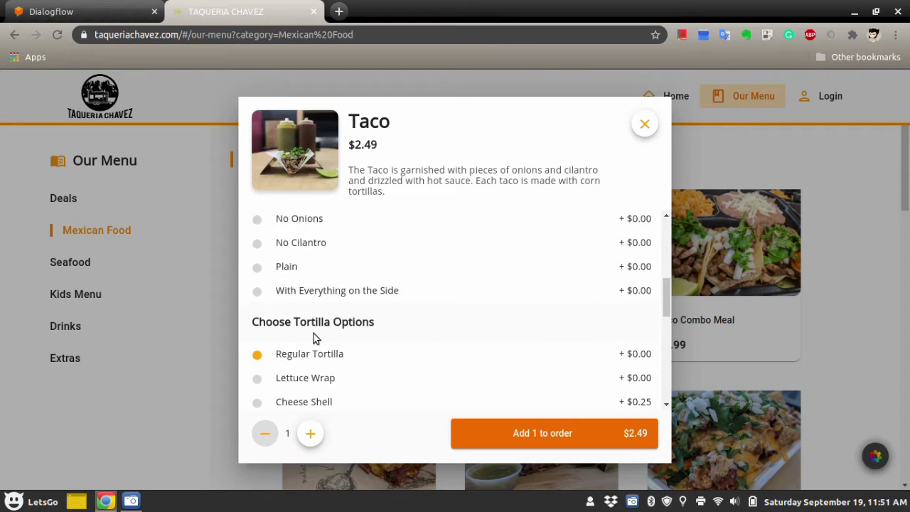
scroll(314, 334, "up", 12)
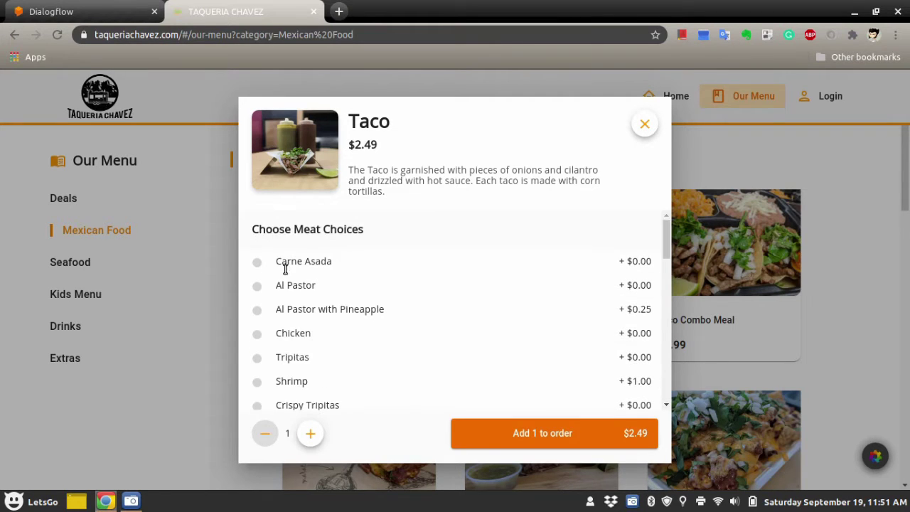
scroll(388, 330, "down", 3)
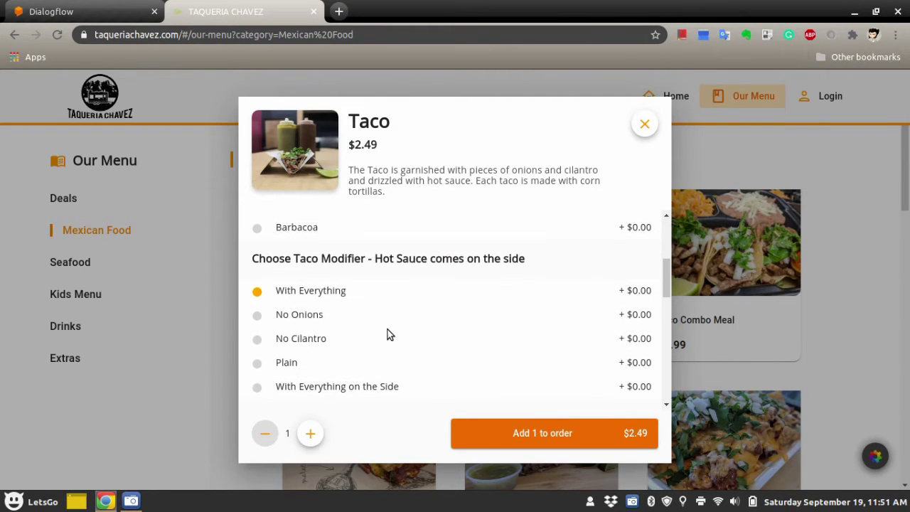
scroll(387, 330, "down", 4)
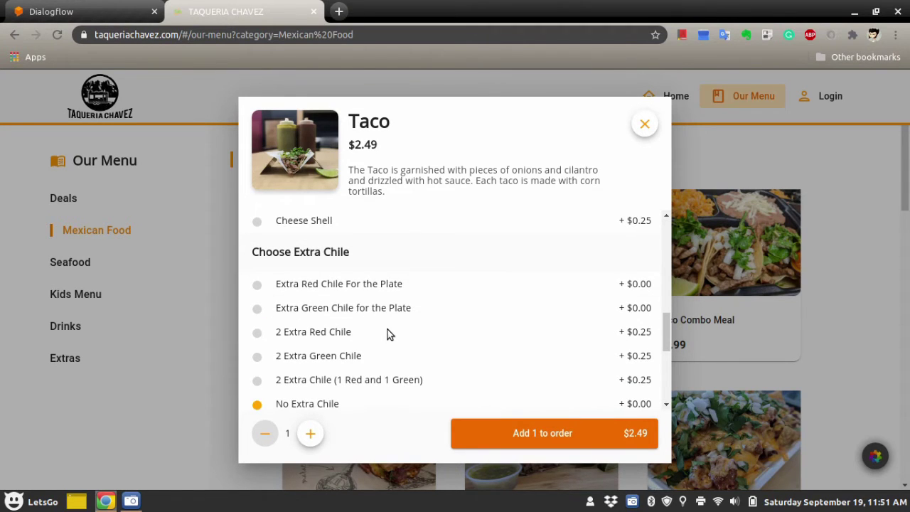
scroll(387, 329, "down", 3)
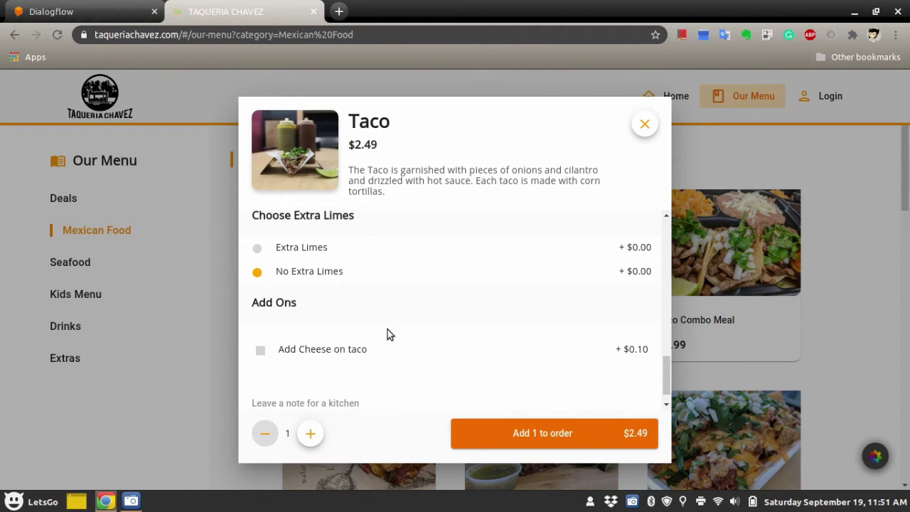
Step: Choose Carne Asada as the taco's meat and select the Add Cheese on taco add-on
scroll(387, 329, "up", 10)
left_click(258, 263)
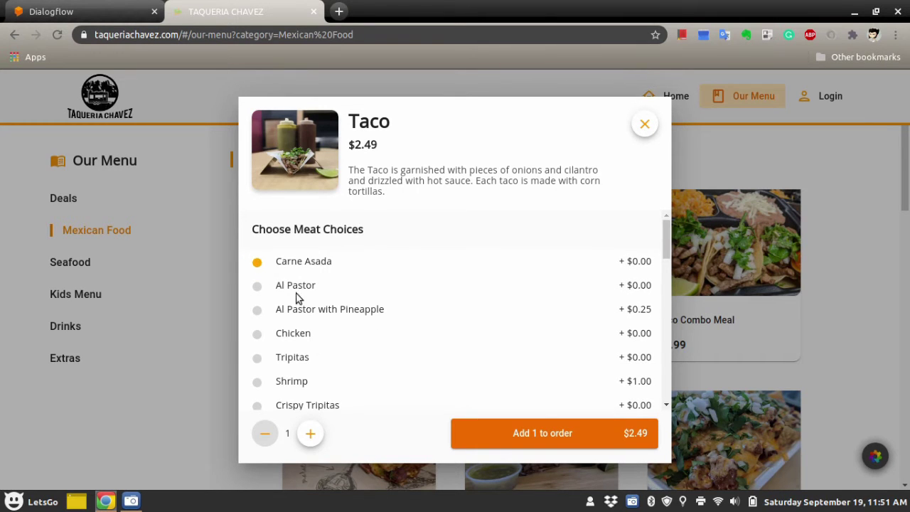
scroll(315, 320, "down", 6)
scroll(315, 321, "down", 2)
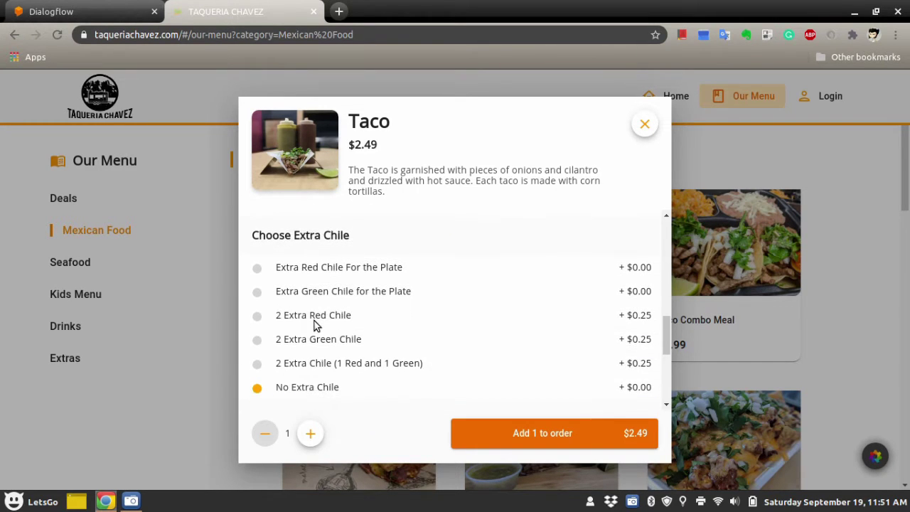
scroll(285, 359, "down", 4)
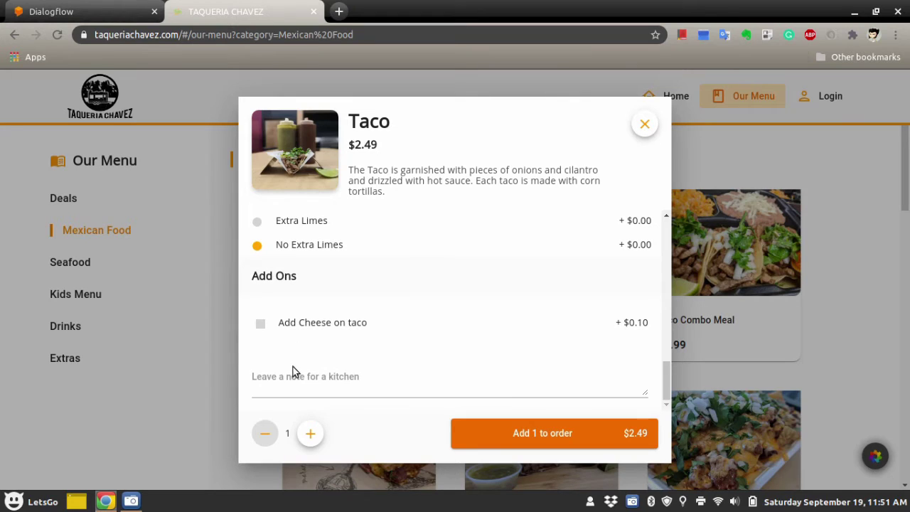
left_click(258, 325)
Step: Switch to Dialogflow, send "hello" to the agent in the test console and read its welcome reply
left_click(99, 19)
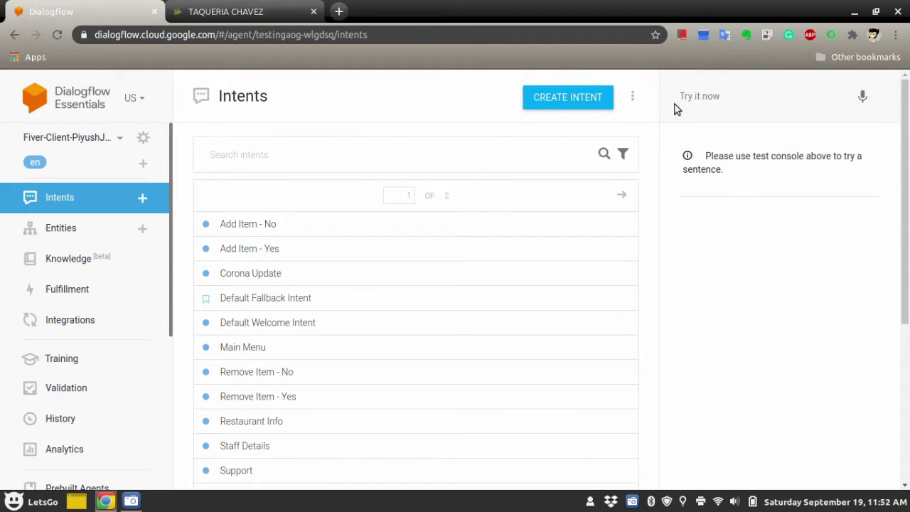
left_click(701, 99)
type("hello")
key("Return")
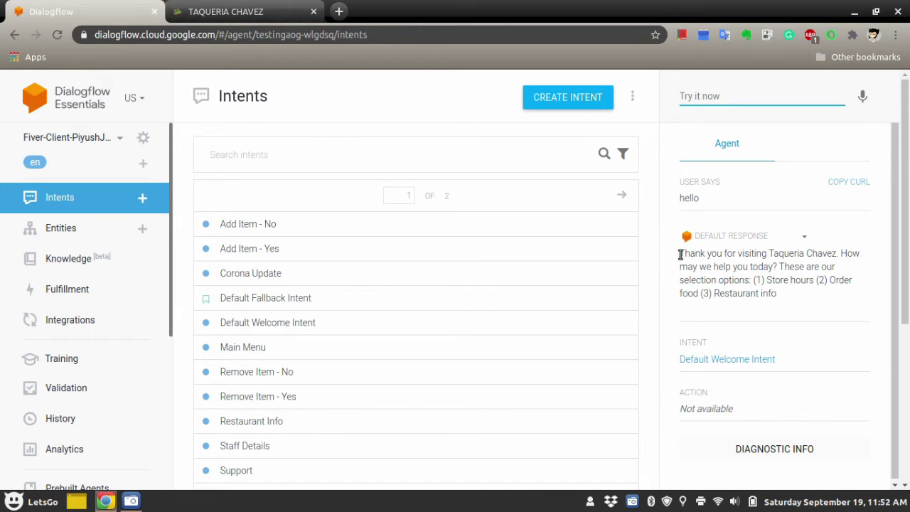
left_click_drag(681, 254, 782, 299)
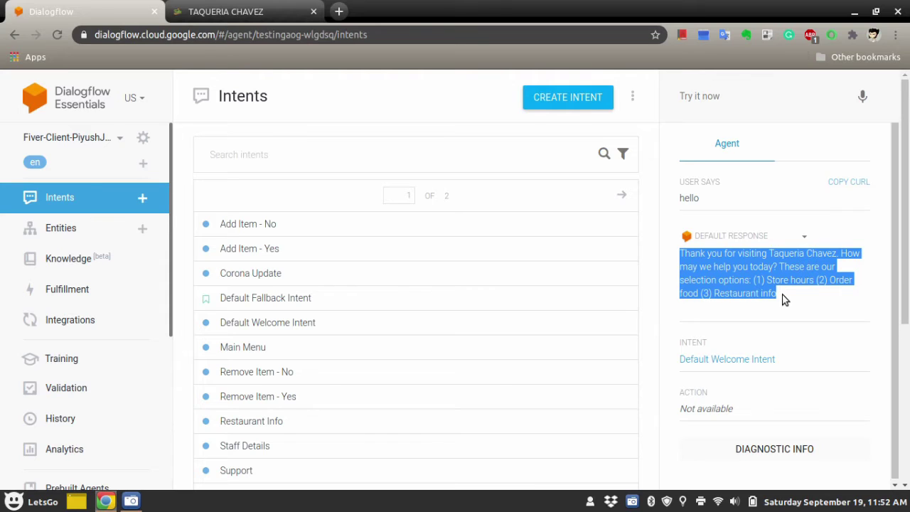
left_click(784, 300)
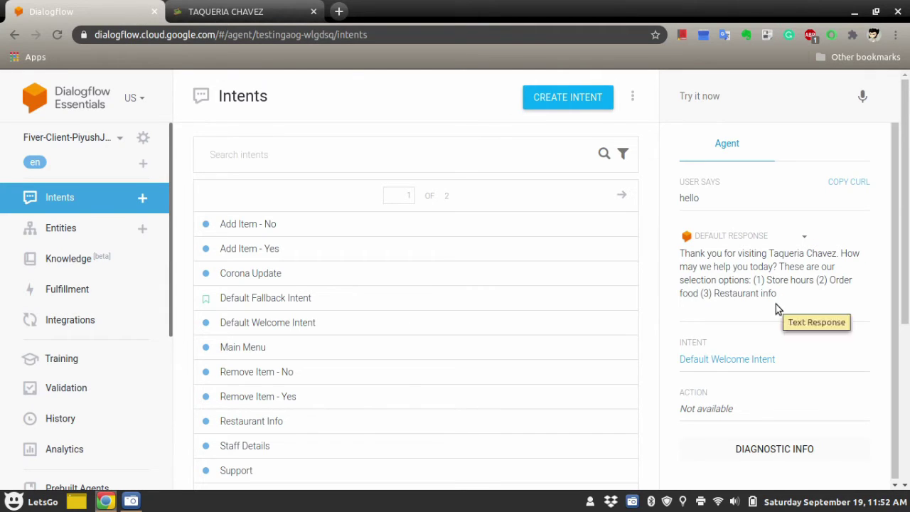
Step: Try sending "order food" to the test agent and reset the conversation contexts
left_click(711, 97)
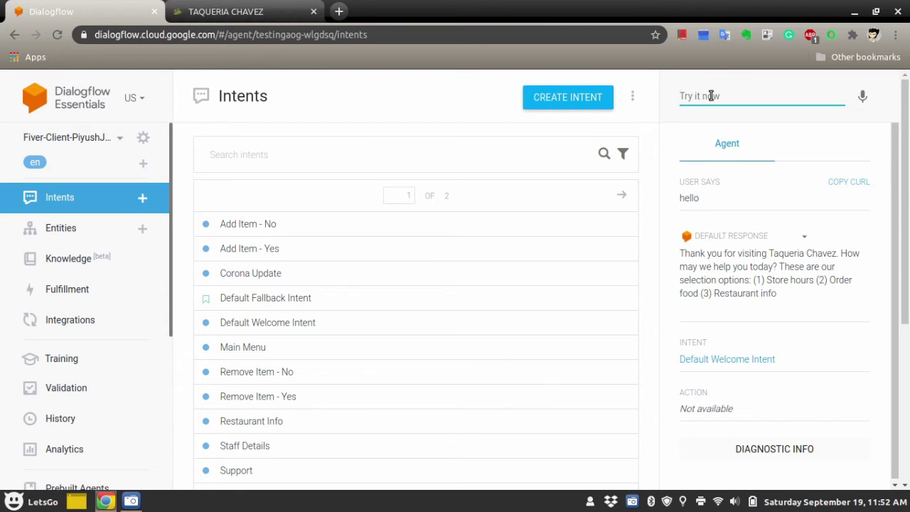
type("order food")
key("Return")
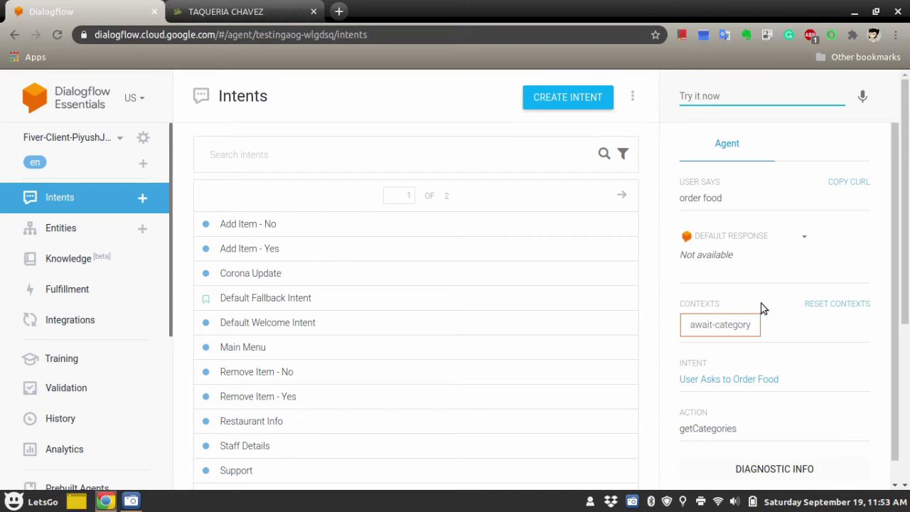
left_click(844, 304)
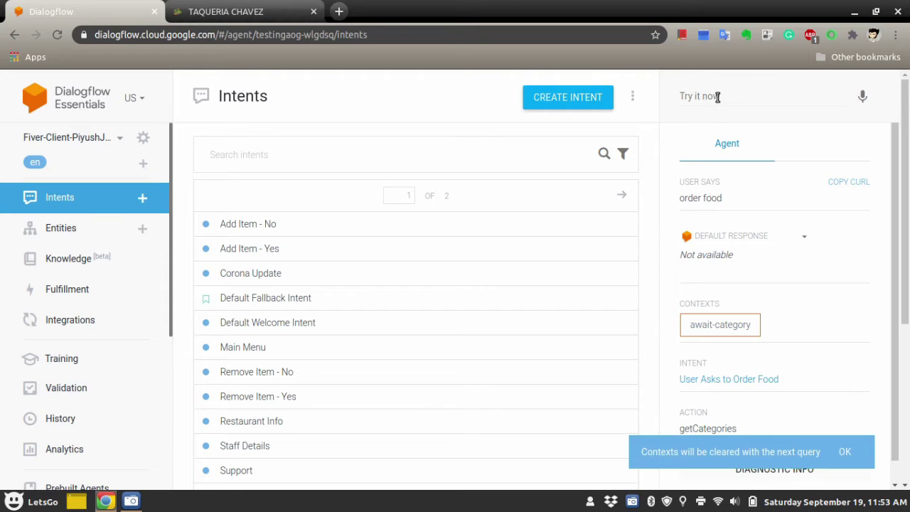
Step: Request "menu" from the test agent, answer with the category "mexican food" and review the offered items
left_click(717, 97)
type("menu")
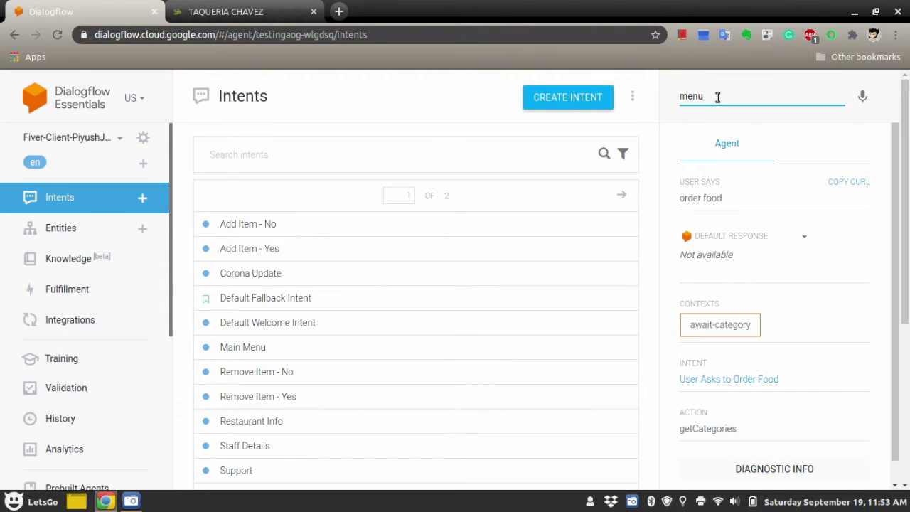
key("Return")
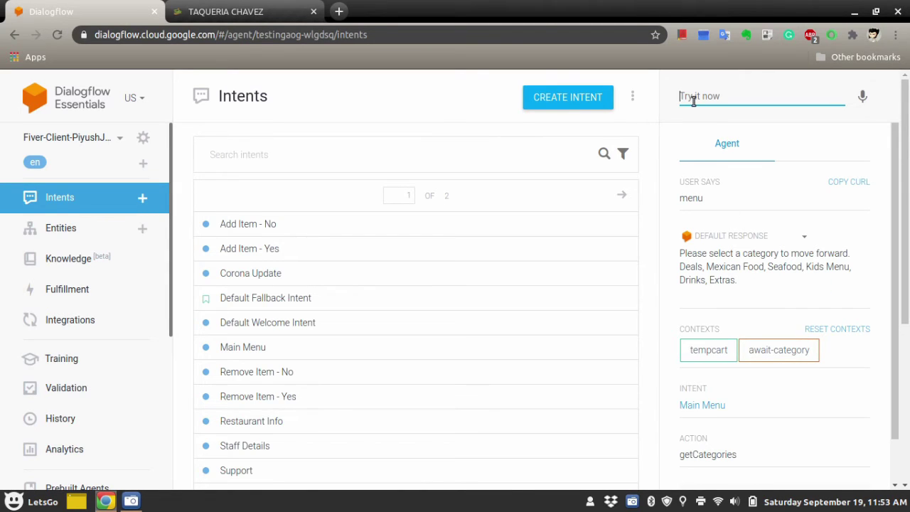
type("mexican food")
key("Return")
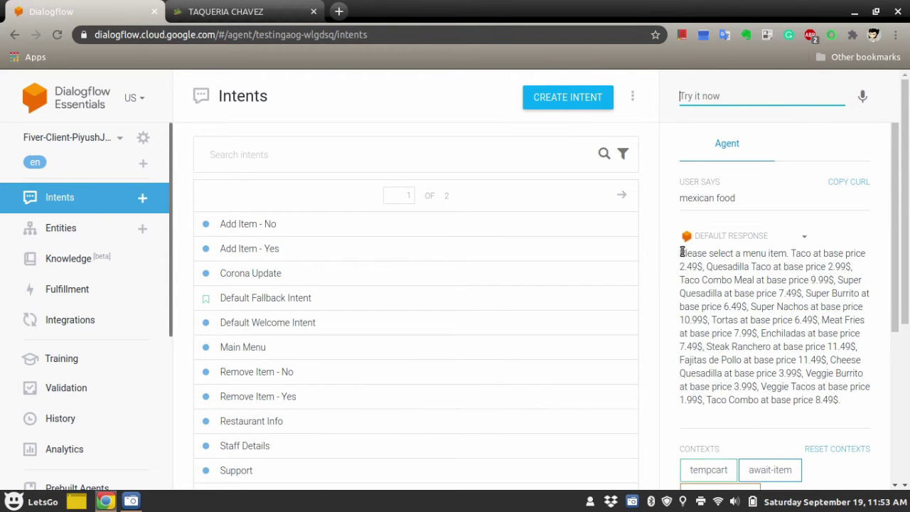
left_click_drag(683, 253, 851, 409)
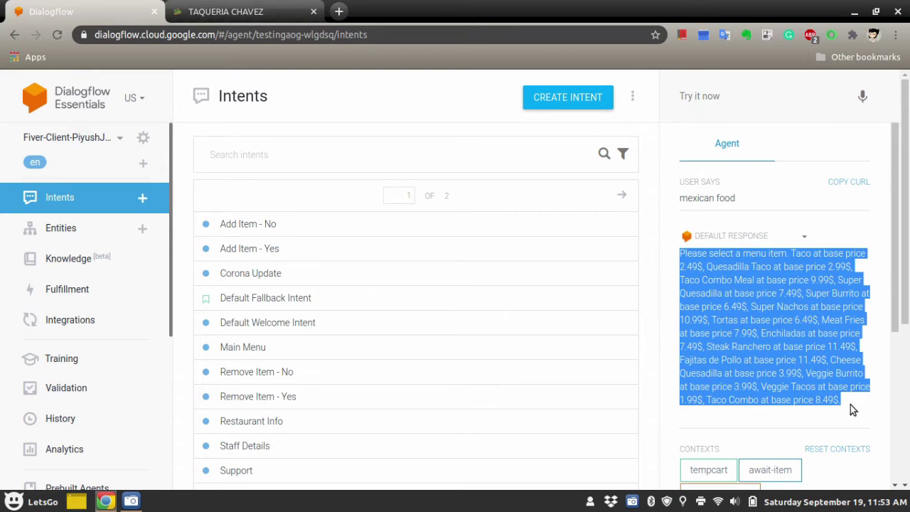
left_click(806, 325)
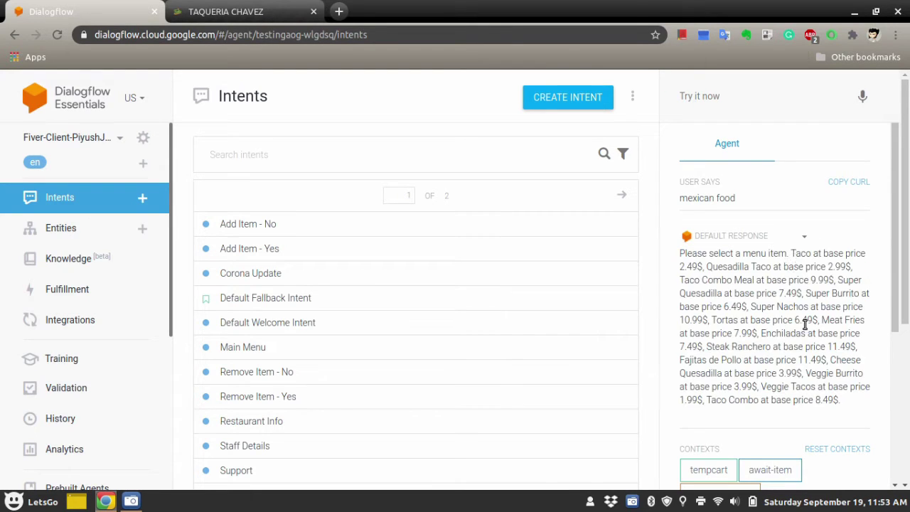
Step: Order a "taco" from the test agent and answer "chicken" for the meat choice
left_click(695, 96)
type("taco")
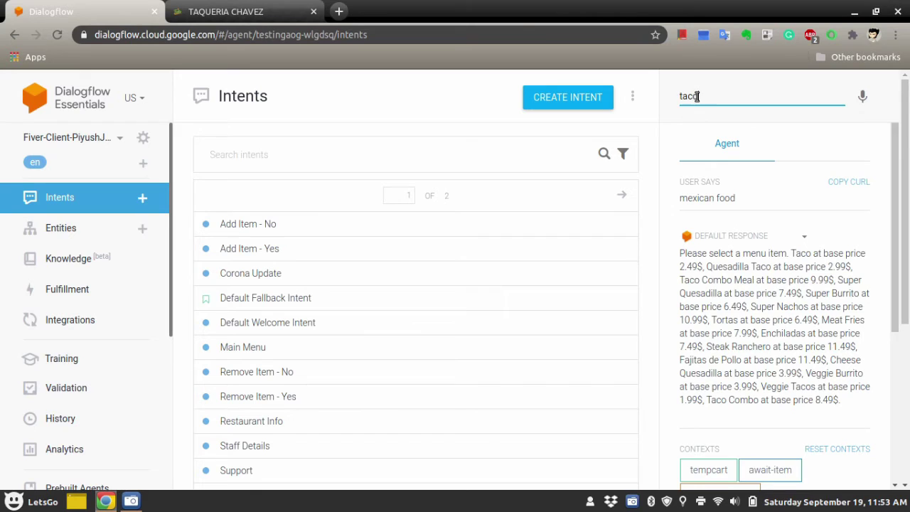
key("Return")
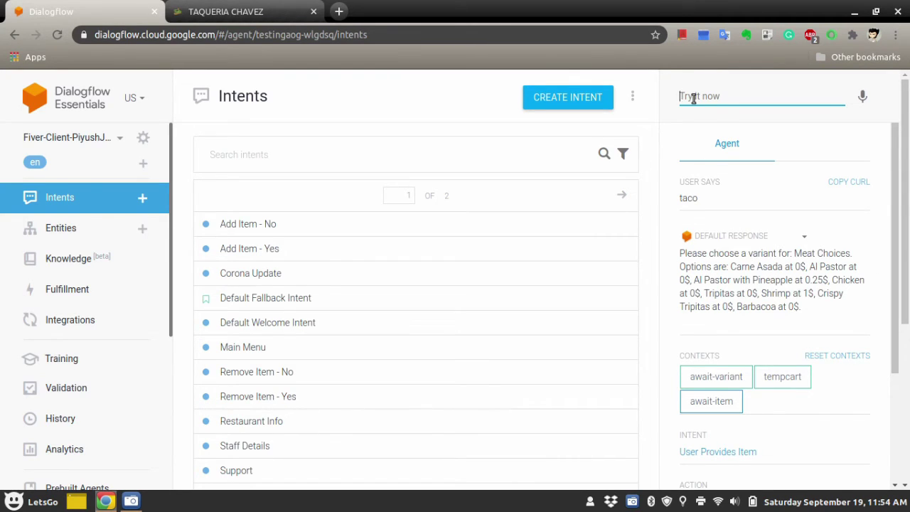
type("chicken")
key("Return")
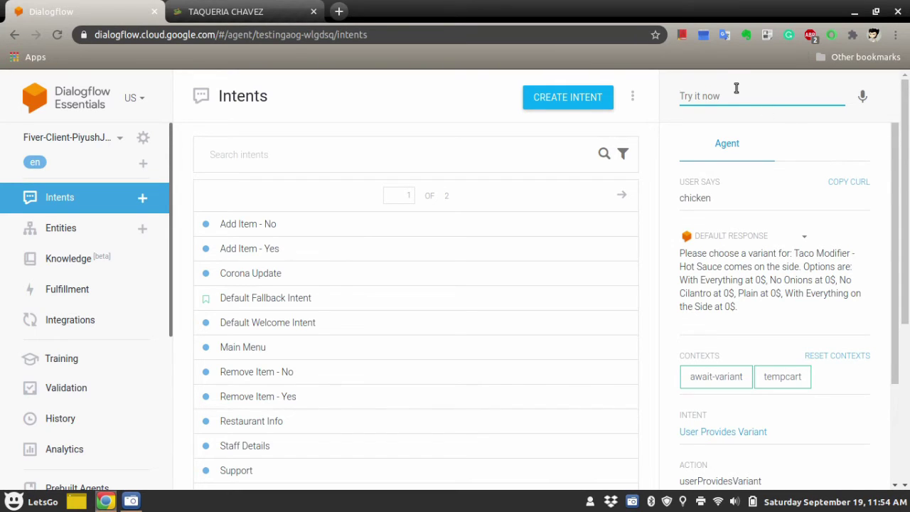
Step: Answer the taco variant questions with "with everything", "regular tortilla" and "no extra chile"
type("with everything")
key("Return")
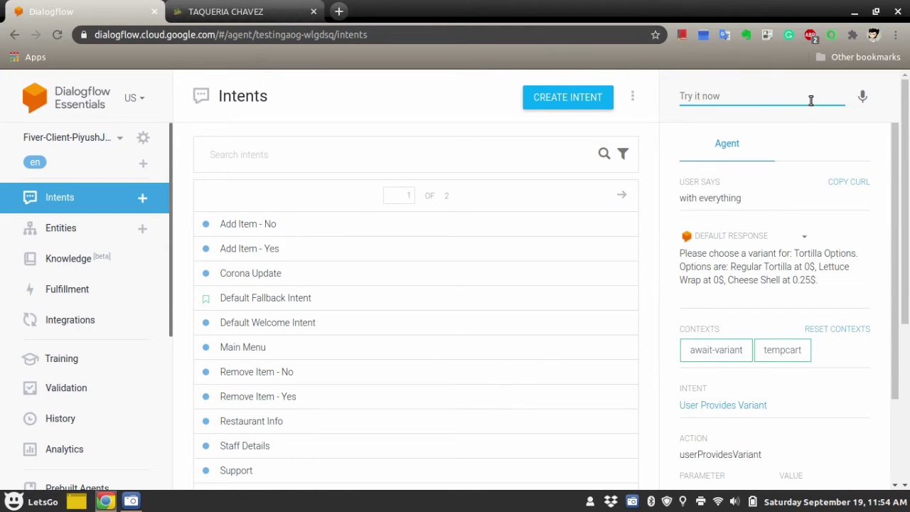
type("regular tortilla")
key("Return")
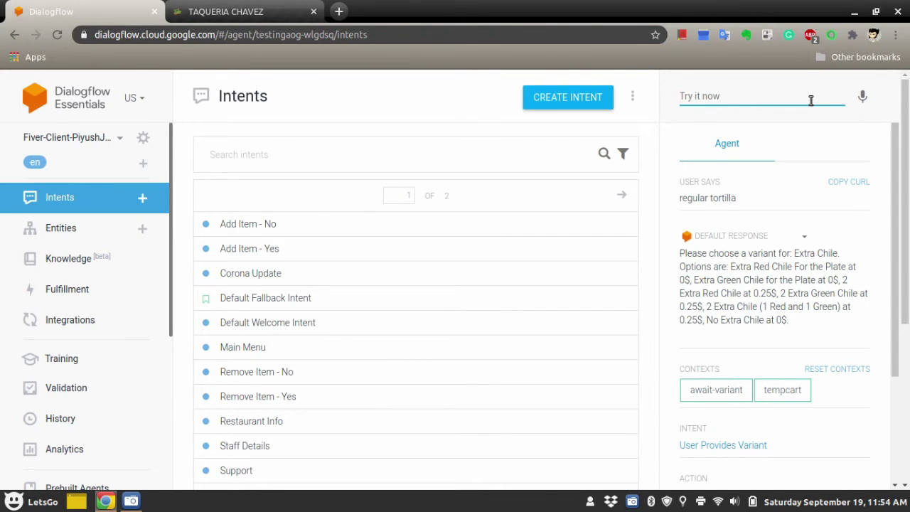
type("no extra chile")
key("Return")
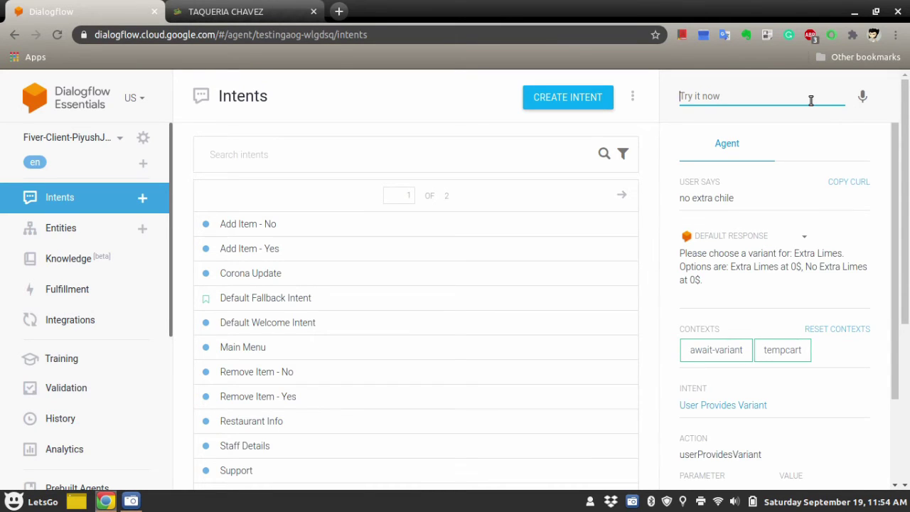
Step: Answer "extra lime" for the limes variant and give 2 as the taco quantity
type("extra lime")
key("Return")
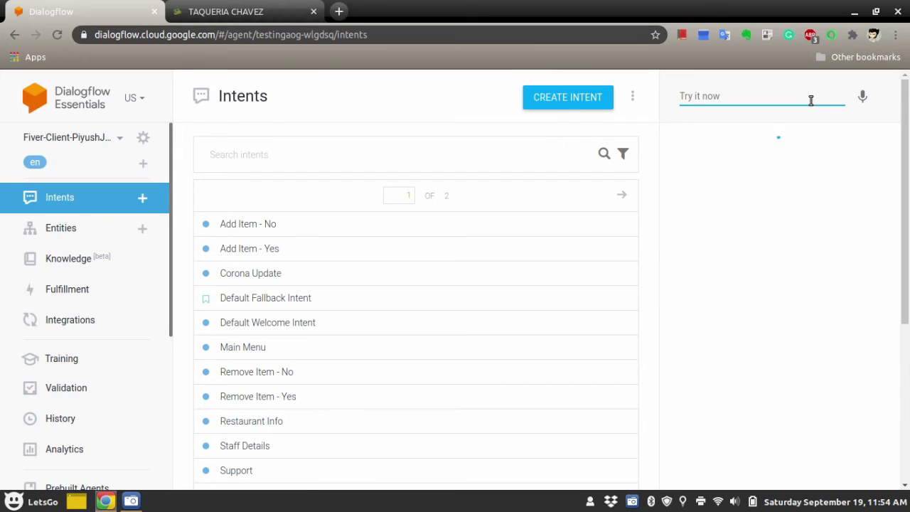
type("2")
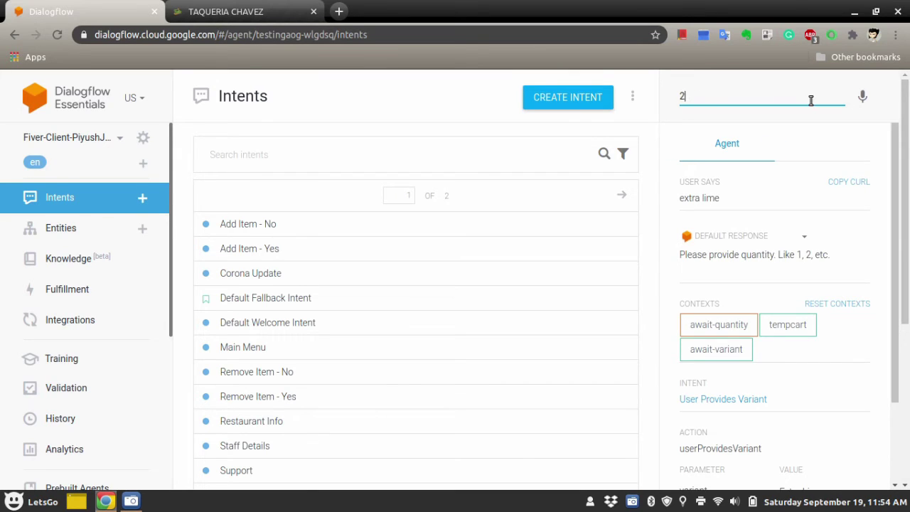
key("Return")
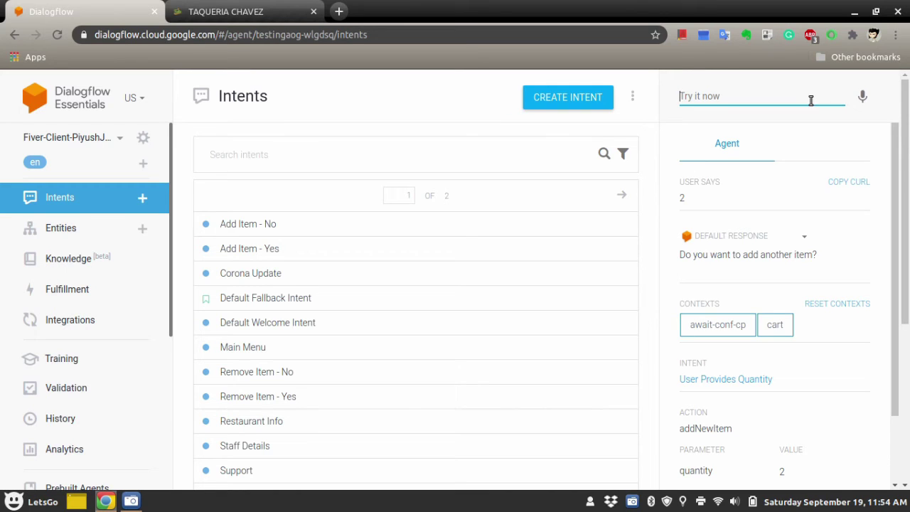
Step: Answer "no" to adding another item in the test agent and review the order summary
type("no")
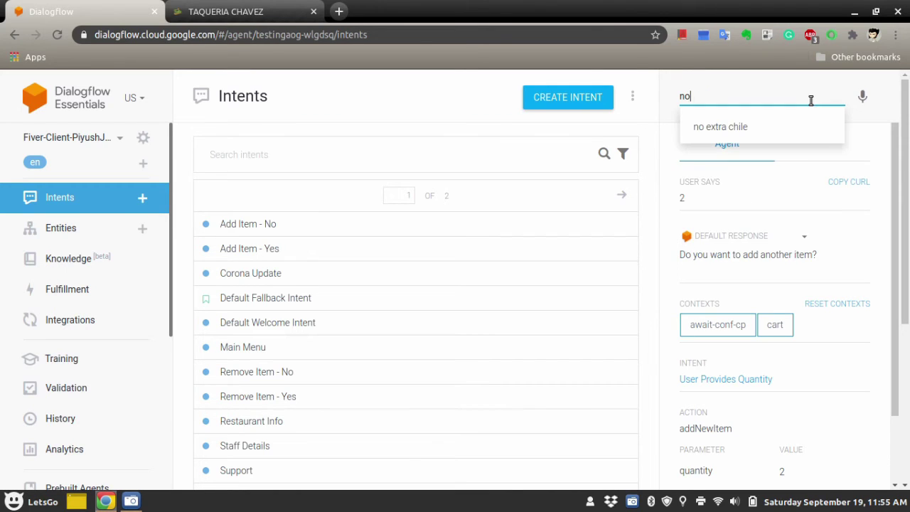
key("Return")
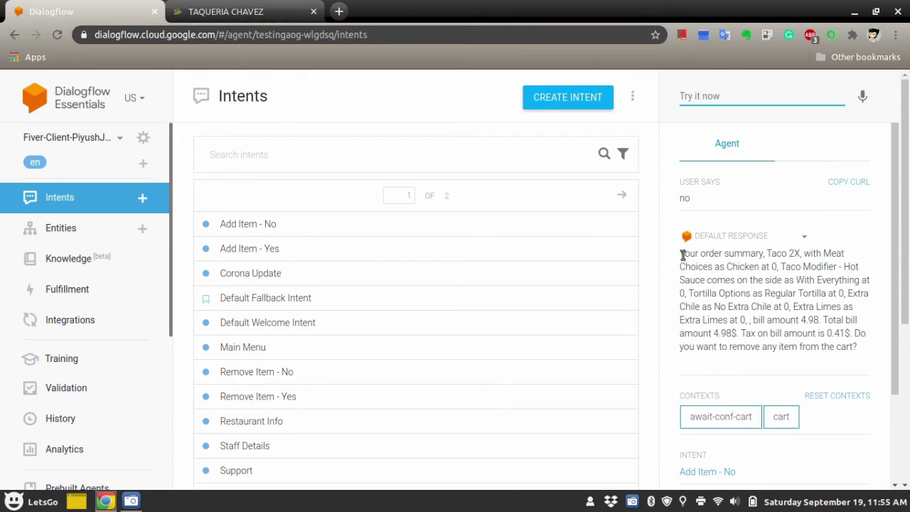
left_click_drag(684, 253, 859, 349)
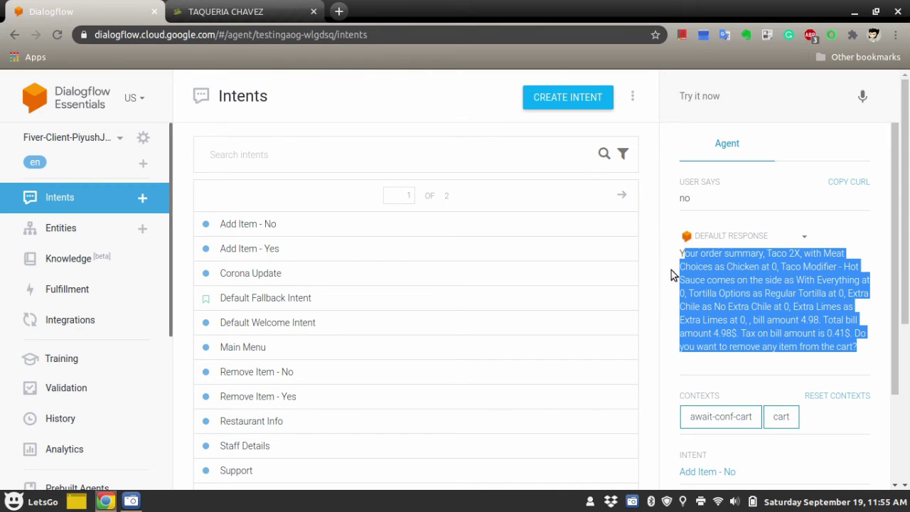
left_click(778, 281)
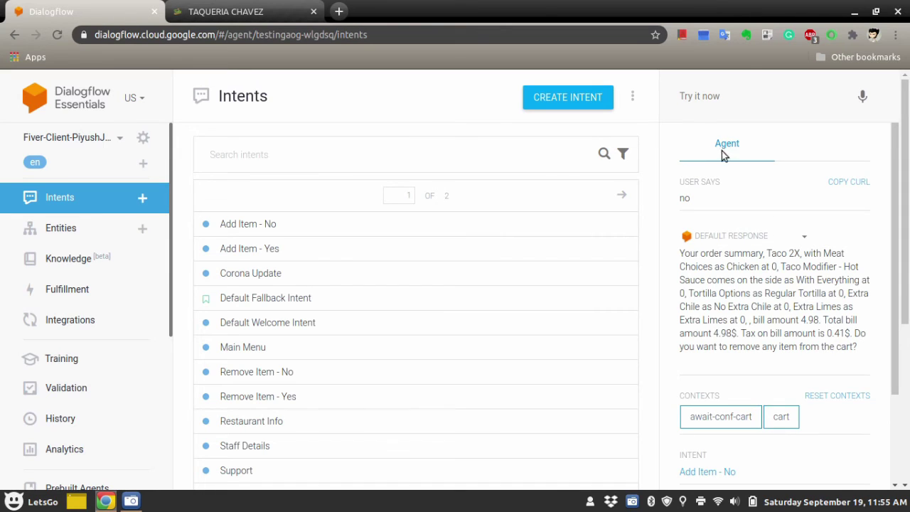
Step: Answer "yes" to removing an item from the cart and give "taco" as the item to remove
left_click(697, 100)
type("yes")
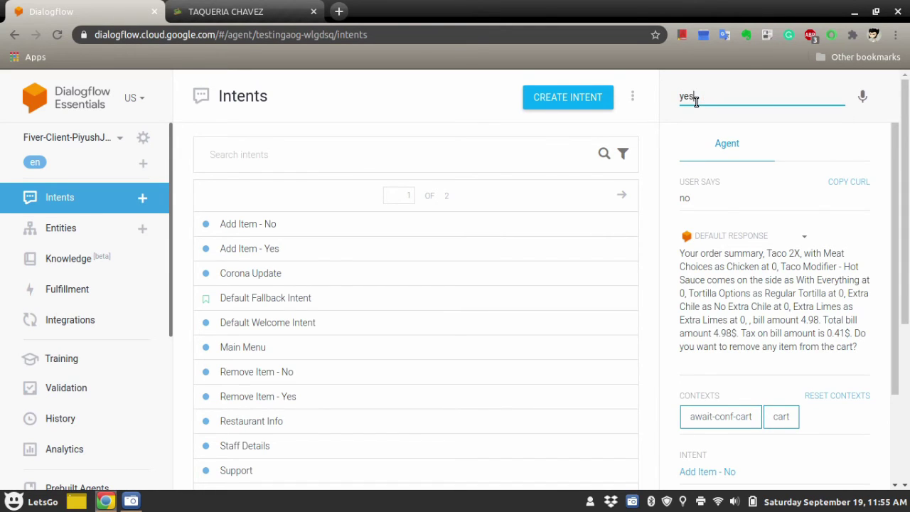
key("Return")
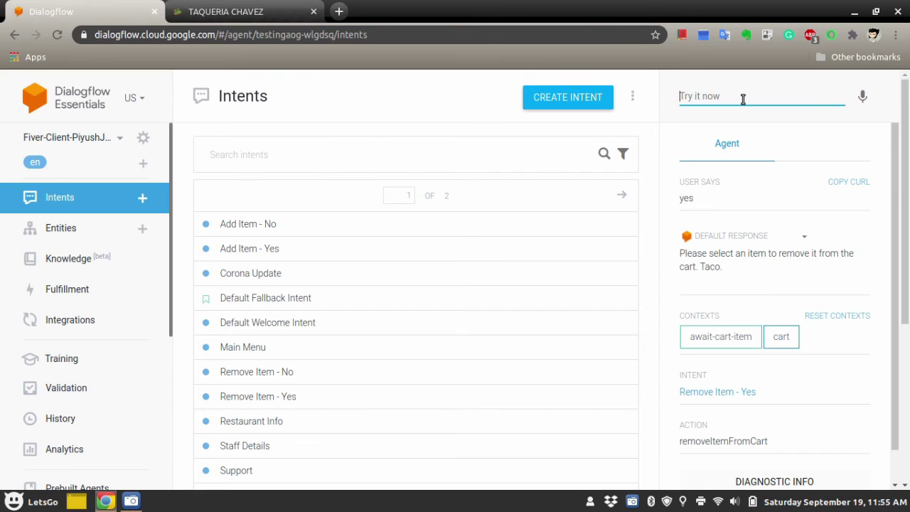
type("taco")
key("Return")
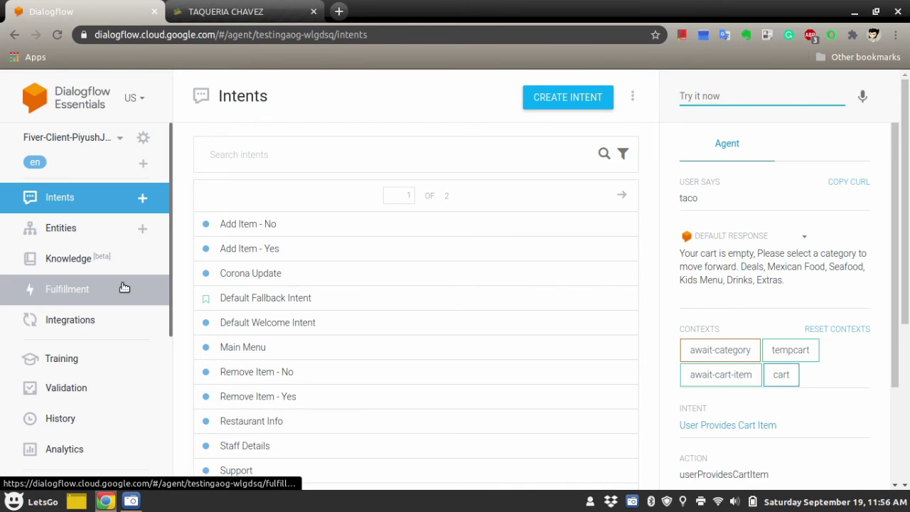
Step: Show the agent's custom entities, then answer the category question with "mexican" and review the matched intent and parameter
left_click(55, 230)
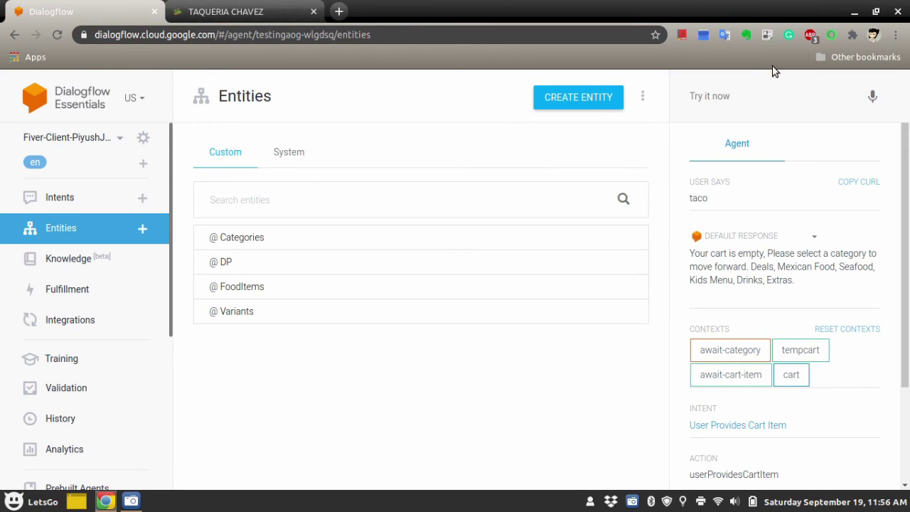
left_click(722, 88)
type("mex")
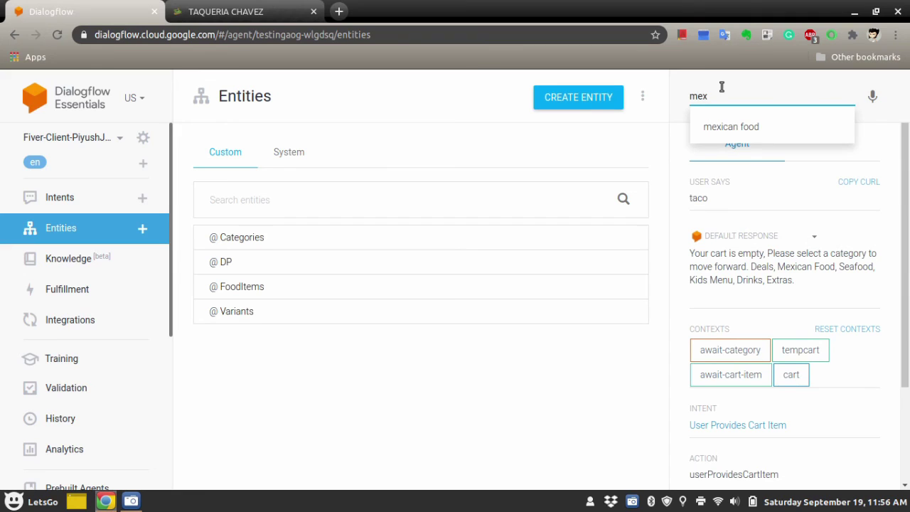
type("ican")
key("Return")
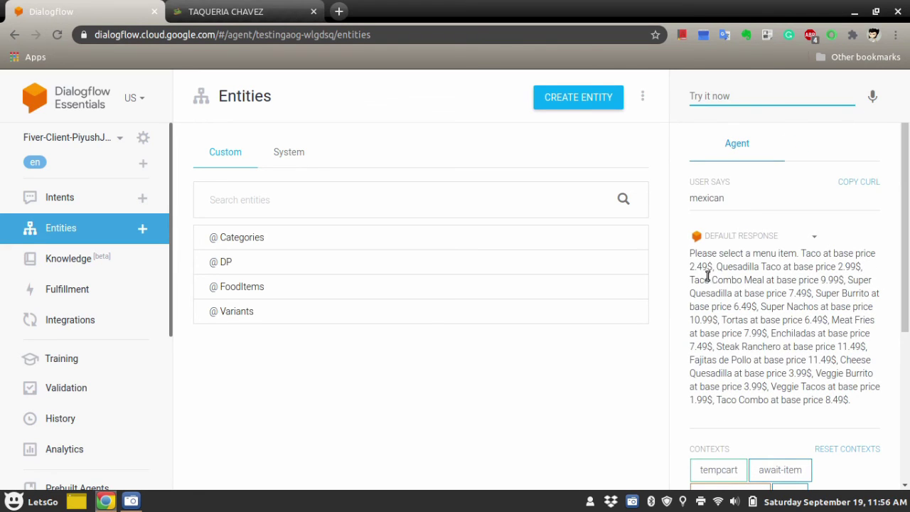
scroll(747, 322, "down", 4)
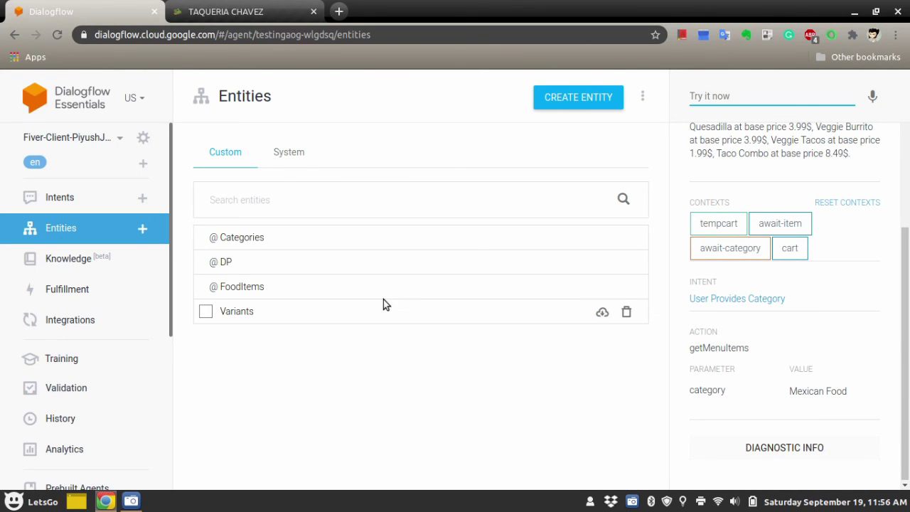
Step: Return to the agent's intents list and review the test agent's menu item response
left_click(98, 197)
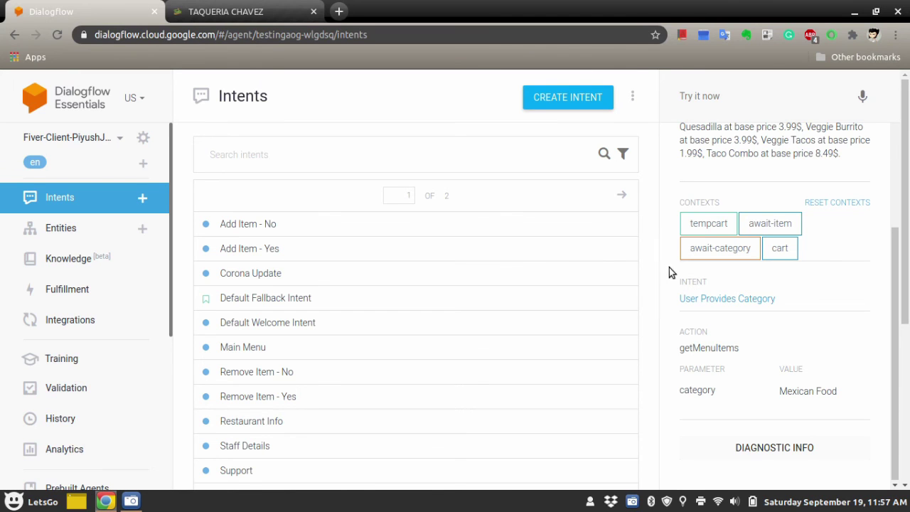
scroll(671, 267, "up", 4)
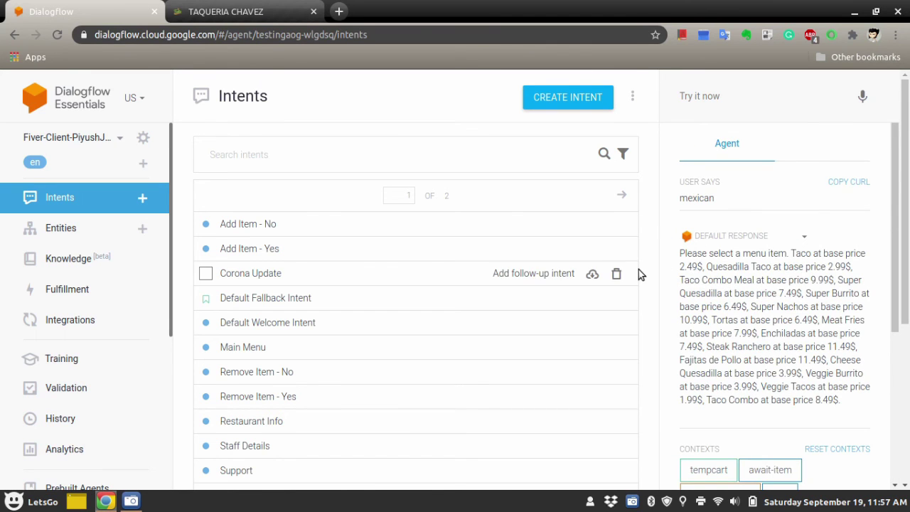